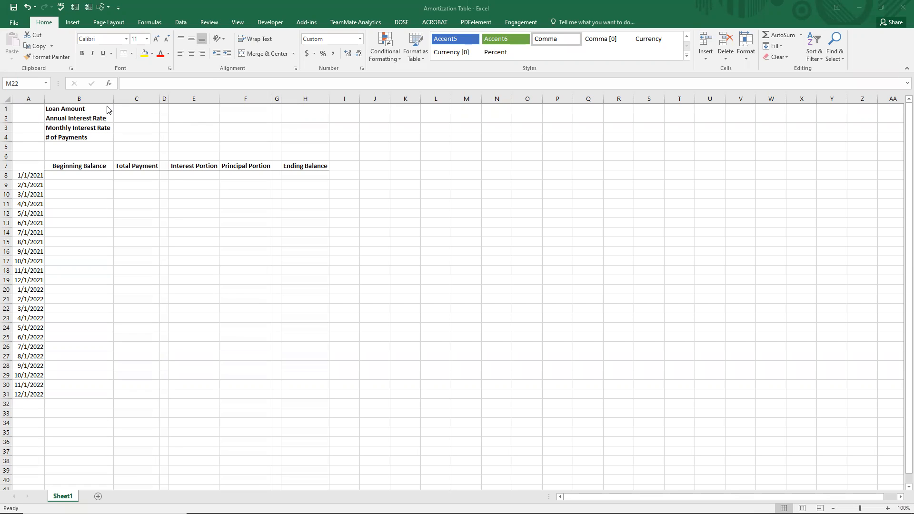
Enter a loan amount of 100,000 in C1 and an annual interest rate of 3% in C2.
{"action": "left_click_drag", "start_coordinate": [102, 112], "coordinate": [136, 136]}
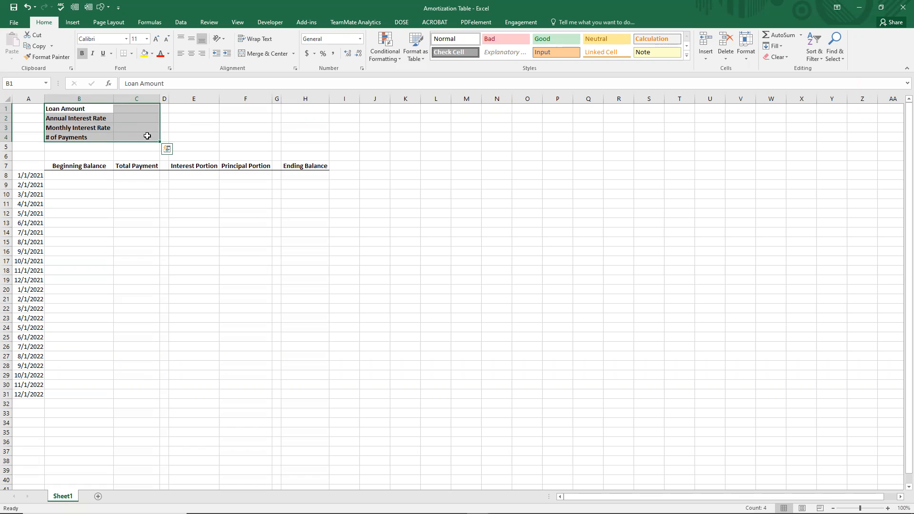
{"action": "left_click", "coordinate": [147, 111]}
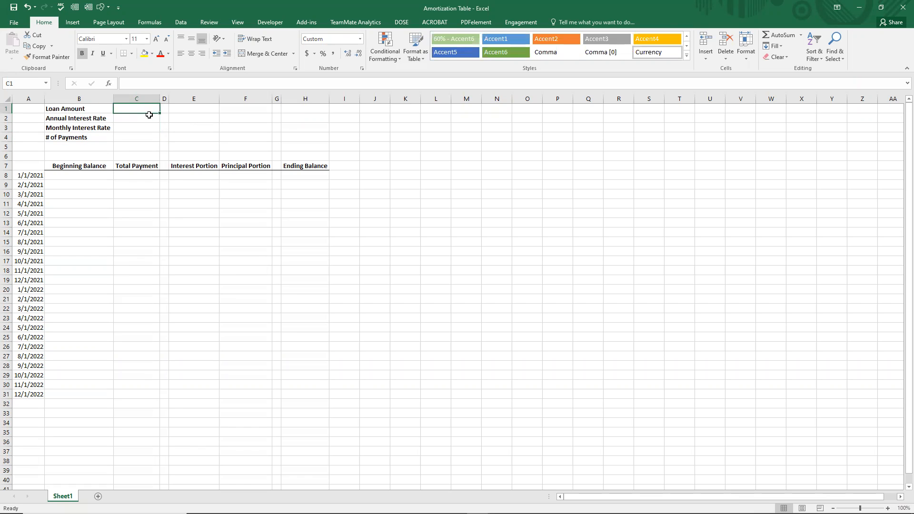
{"action": "type", "text": "10000"}
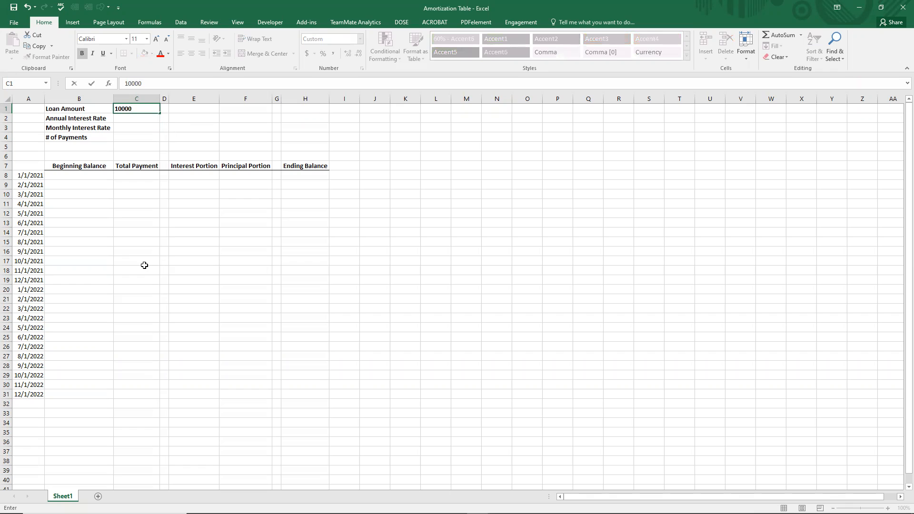
{"action": "key", "text": "Return"}
{"action": "key", "text": "Up"}
{"action": "key", "text": "F2"}
{"action": "type", "text": "00,000"}
{"action": "key", "text": "Return"}
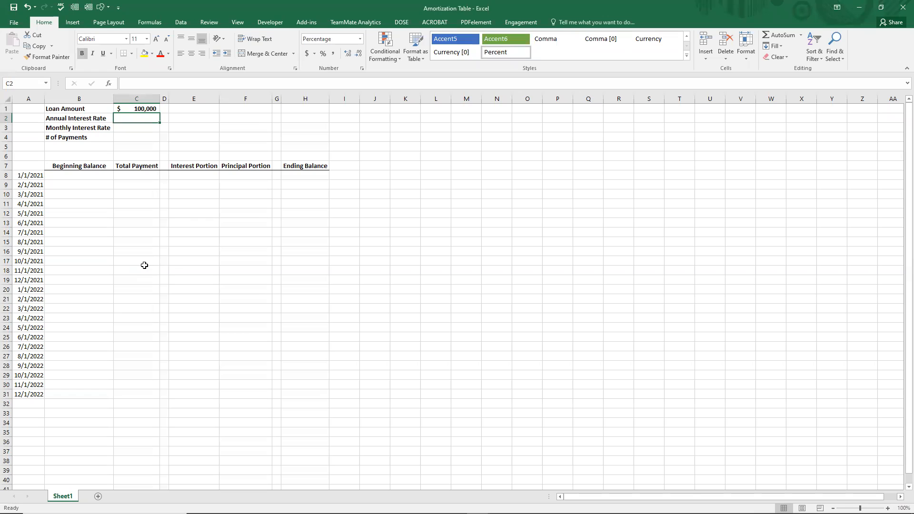
{"action": "type", "text": "3"}
{"action": "key", "text": "Return"}
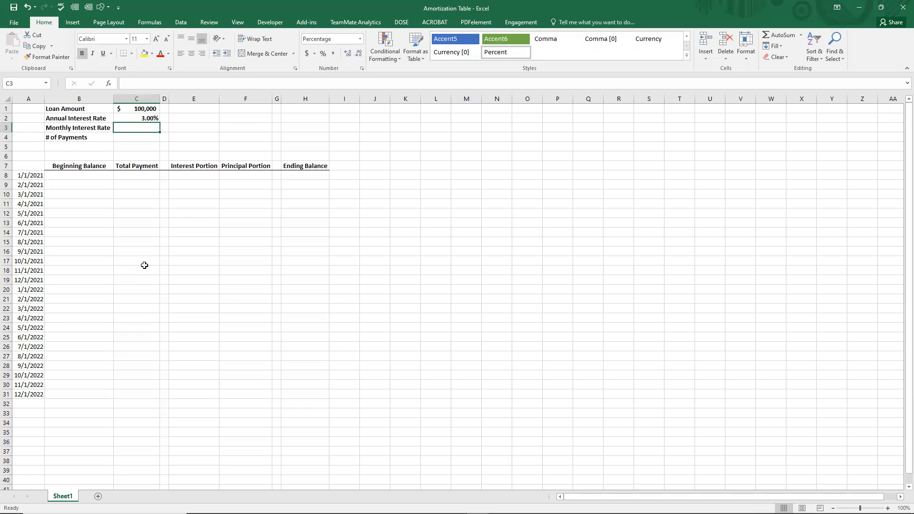
Calculate the monthly interest rate in C3 as =C2/12 and enter 24 as the number of payments in C4.
{"action": "type", "text": "="}
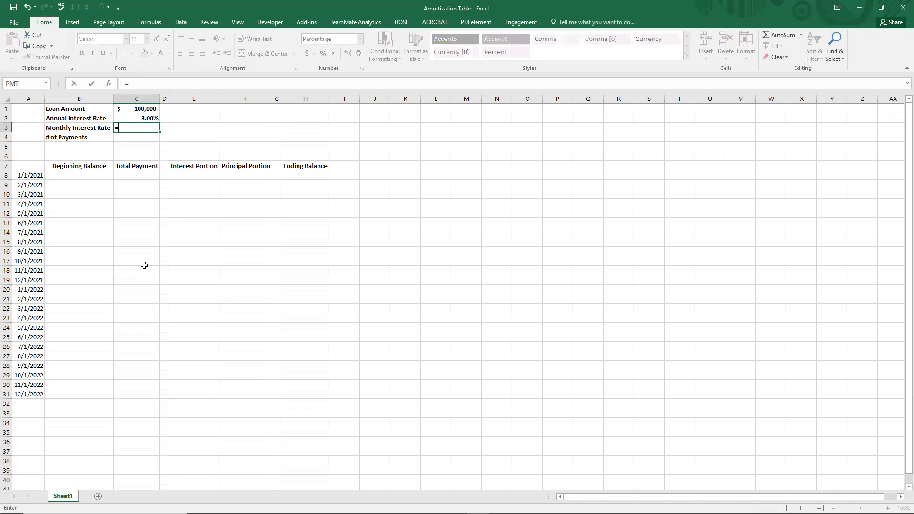
{"action": "key", "text": "Up"}
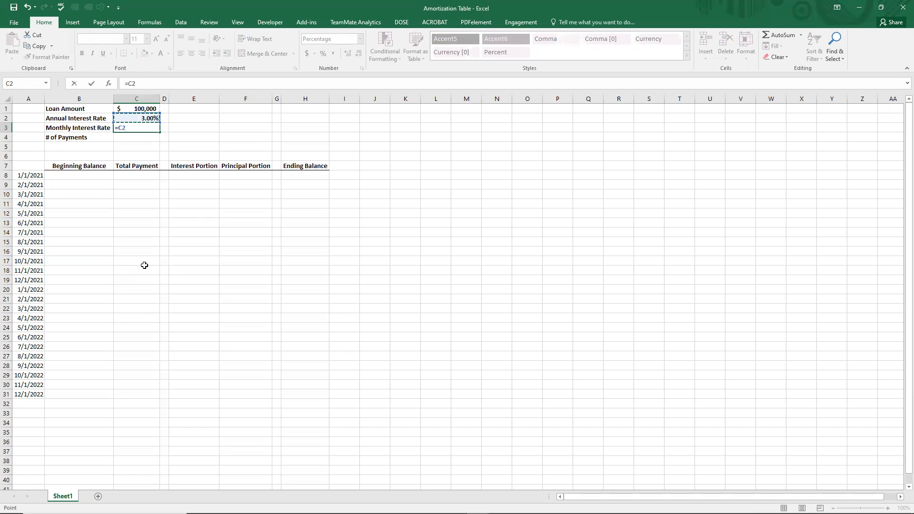
{"action": "type", "text": "/12"}
{"action": "key", "text": "Return"}
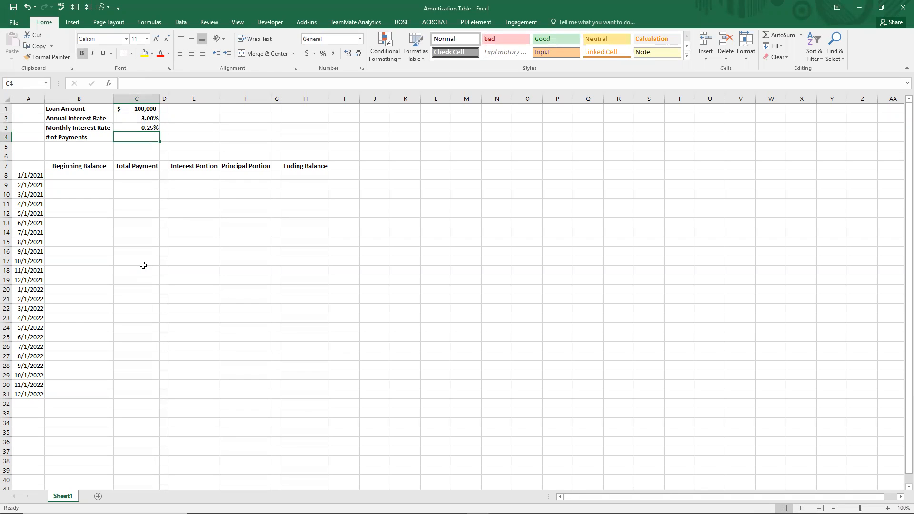
{"action": "type", "text": "24"}
{"action": "key", "text": "Return"}
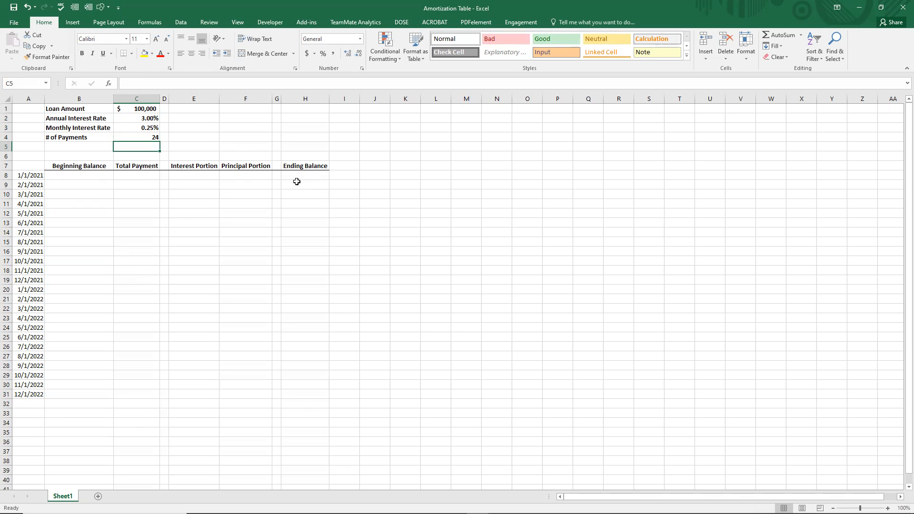
Link the 1/1/2021 beginning balance in B8 to the loan amount in C1.
{"action": "left_click", "coordinate": [108, 175]}
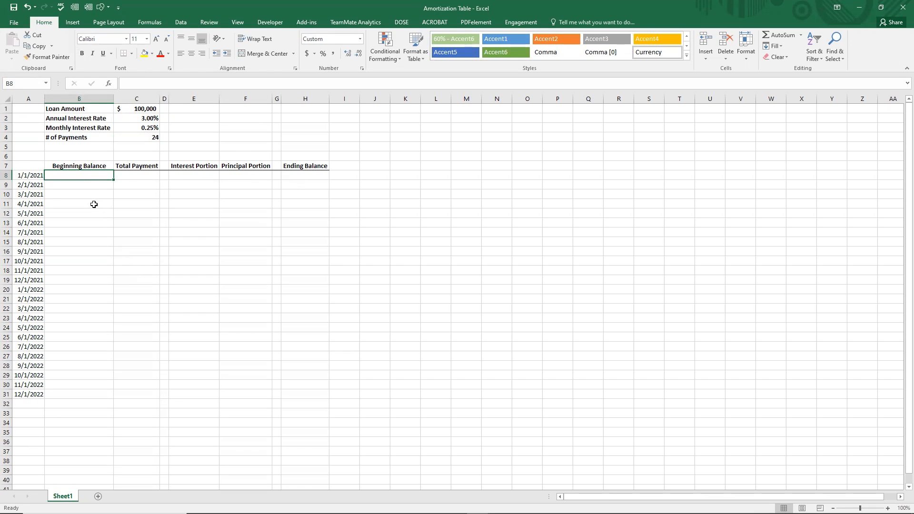
{"action": "type", "text": "="}
{"action": "key", "text": "Right"}
{"action": "key", "text": "Up"}
{"action": "key", "text": "Up"}
{"action": "key", "text": "Up"}
{"action": "key", "text": "Up"}
{"action": "key", "text": "Up"}
{"action": "key", "text": "Up"}
{"action": "key", "text": "Up"}
{"action": "key", "text": "Return"}
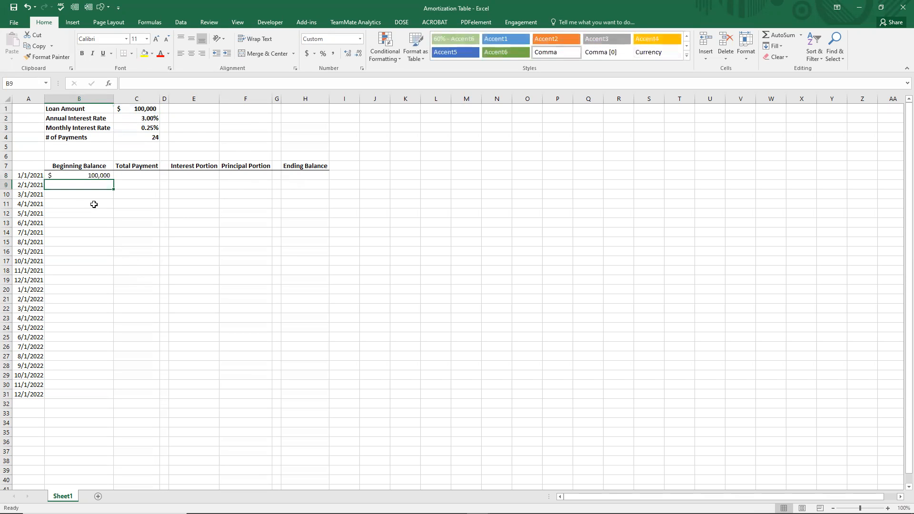
Calculate the 1/1/2021 total payment in C8 with =PMT(C3,C4,C1), using the monthly rate, number of payments and loan amount.
{"action": "key", "text": "Up"}
{"action": "key", "text": "Right"}
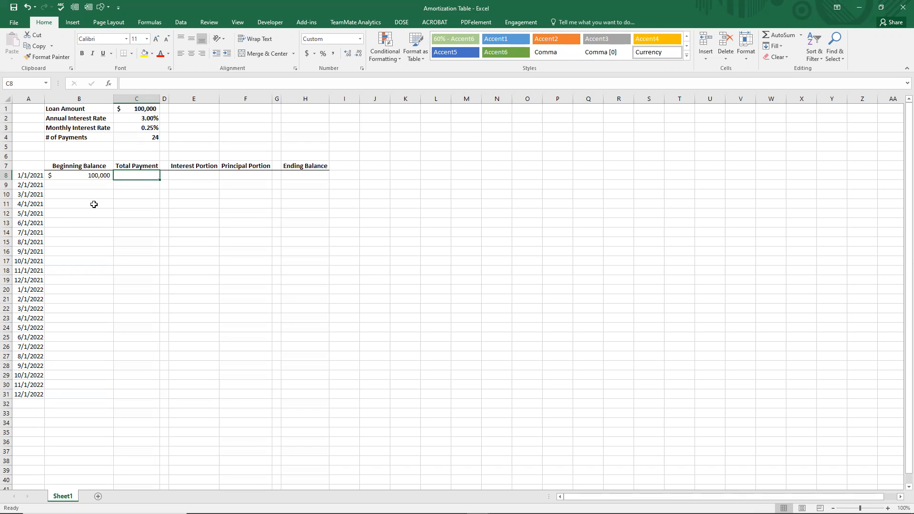
{"action": "type", "text": "="}
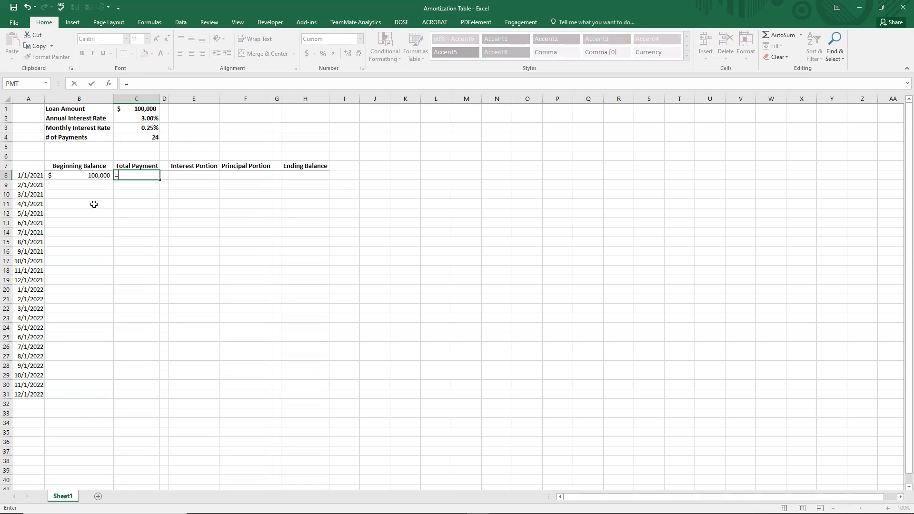
{"action": "type", "text": "pmt("}
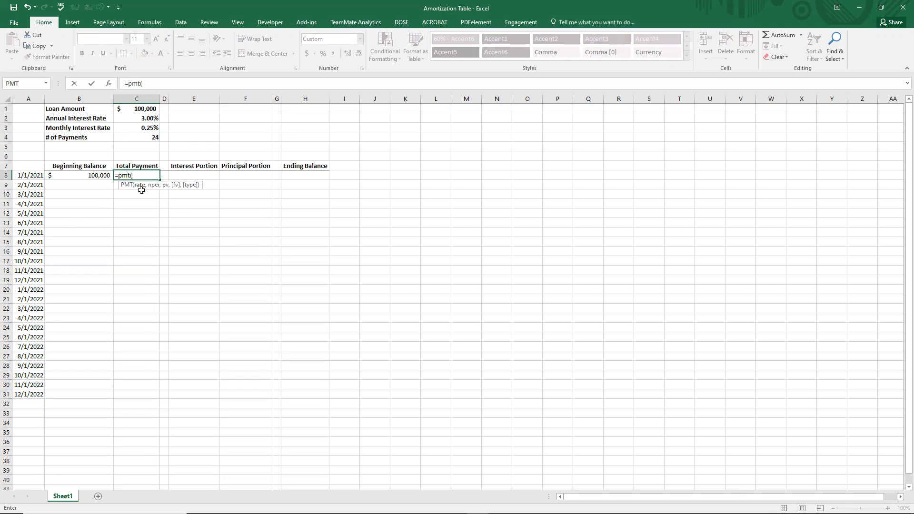
{"action": "left_click", "coordinate": [131, 128]}
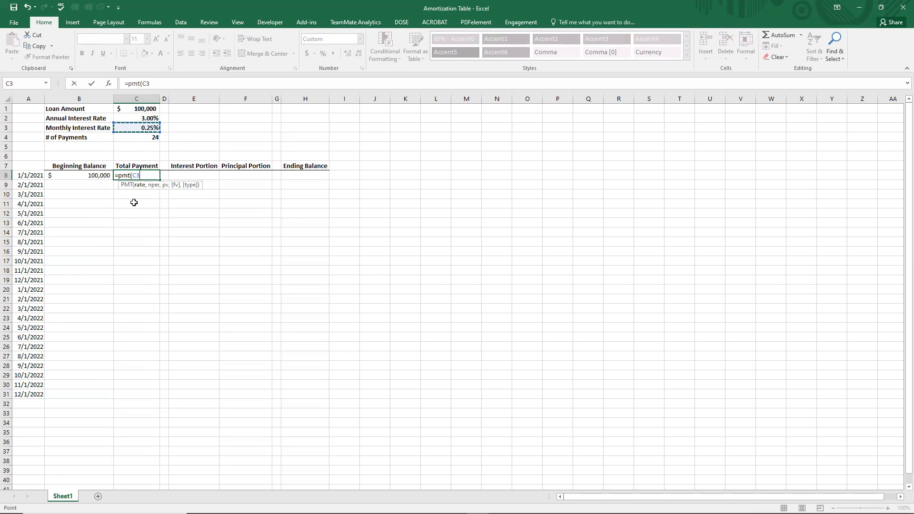
{"action": "type", "text": ","}
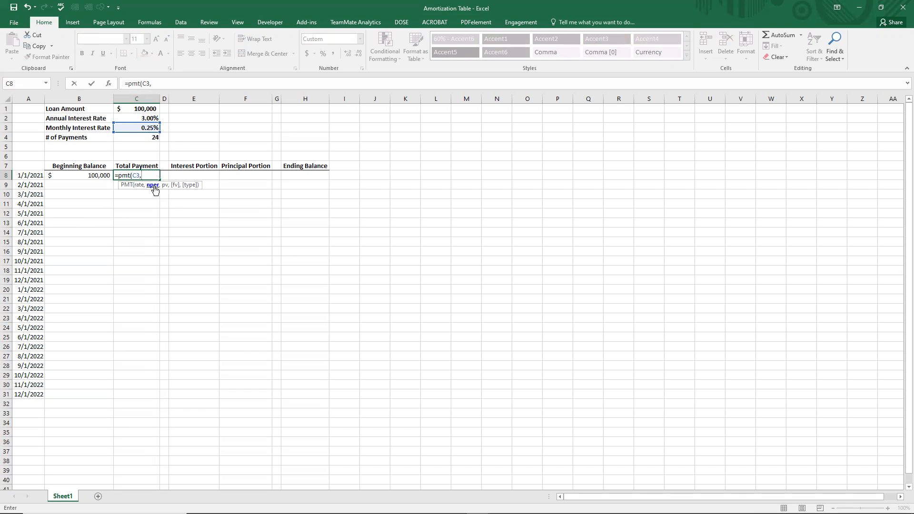
{"action": "left_click", "coordinate": [130, 138]}
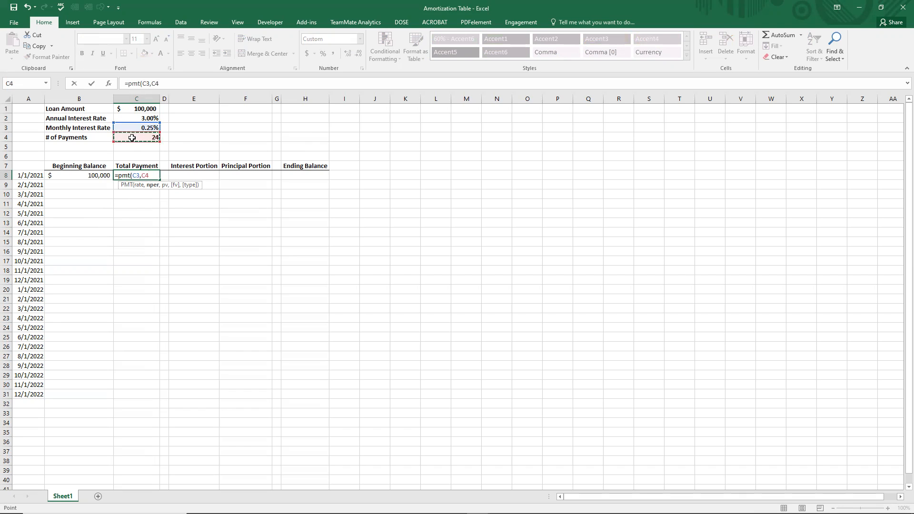
{"action": "type", "text": ","}
{"action": "left_click", "coordinate": [120, 108]}
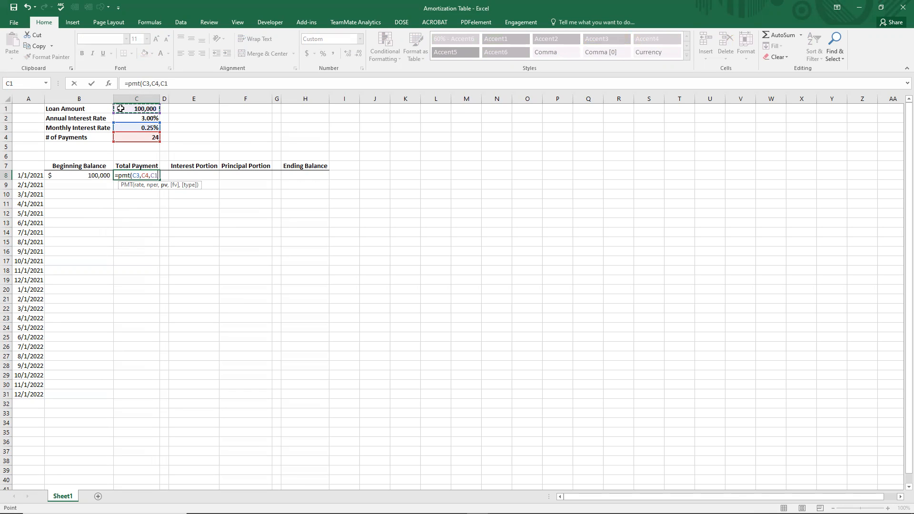
{"action": "type", "text": ")"}
{"action": "key", "text": "Return"}
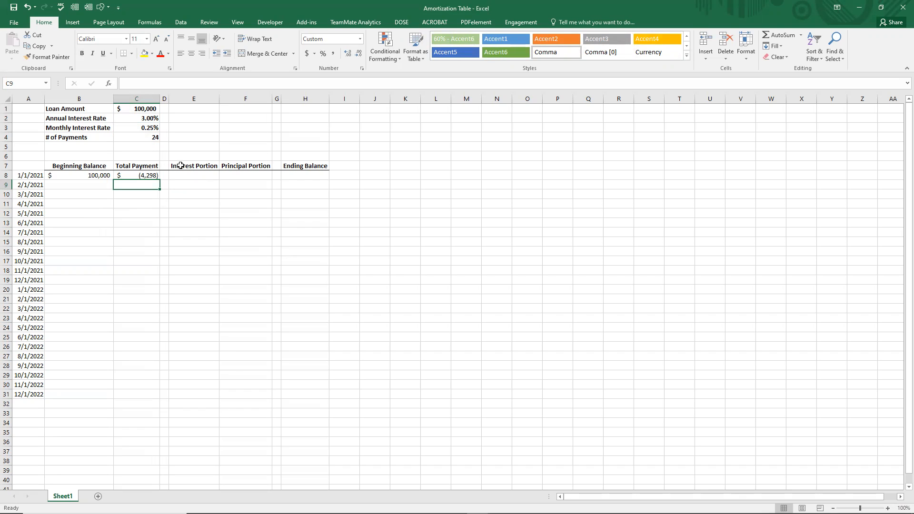
Calculate the 1/1/2021 interest portion in E8 as the negative of B8*$C$3, keeping the monthly rate reference absolute.
{"action": "left_click", "coordinate": [195, 176]}
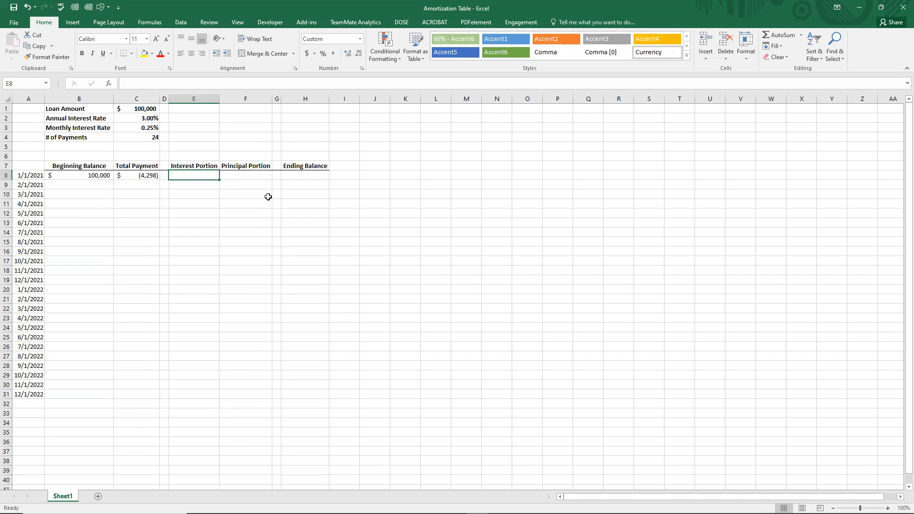
{"action": "type", "text": "="}
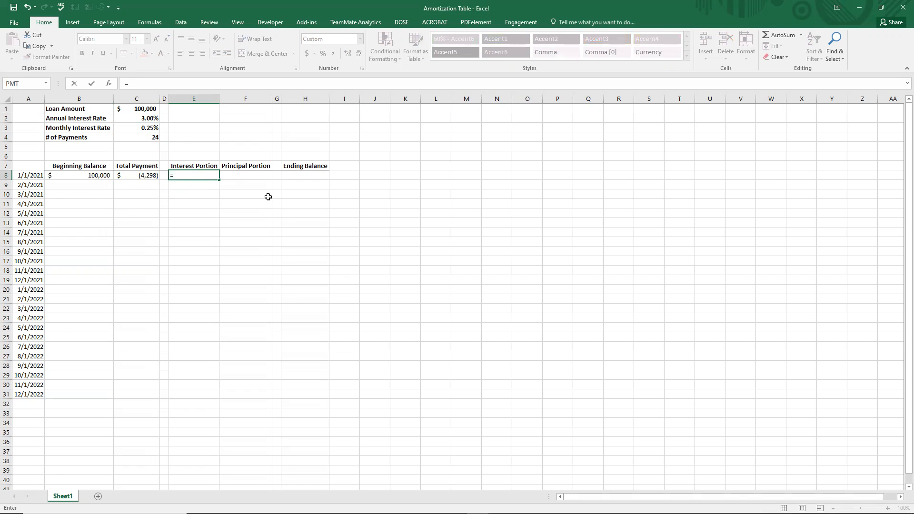
{"action": "key", "text": "Left"}
{"action": "key", "text": "Left"}
{"action": "key", "text": "Left"}
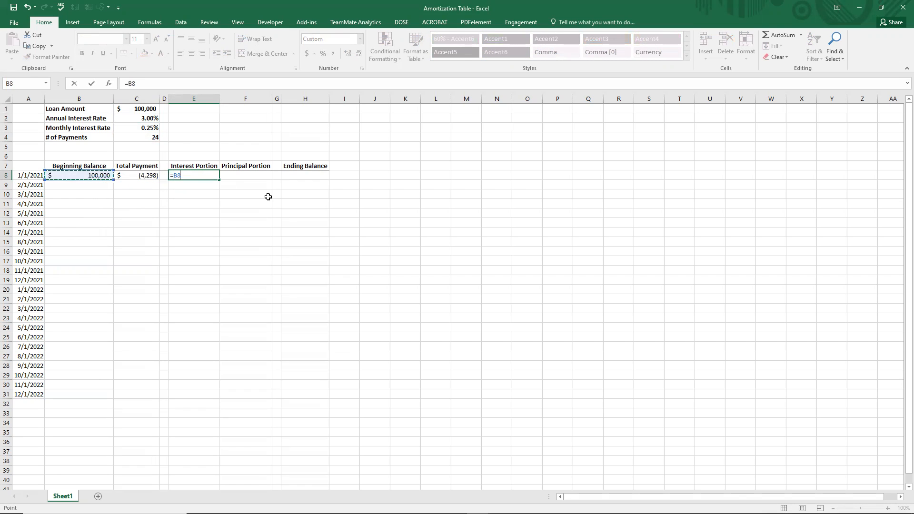
{"action": "type", "text": "*"}
{"action": "left_click", "coordinate": [136, 126]}
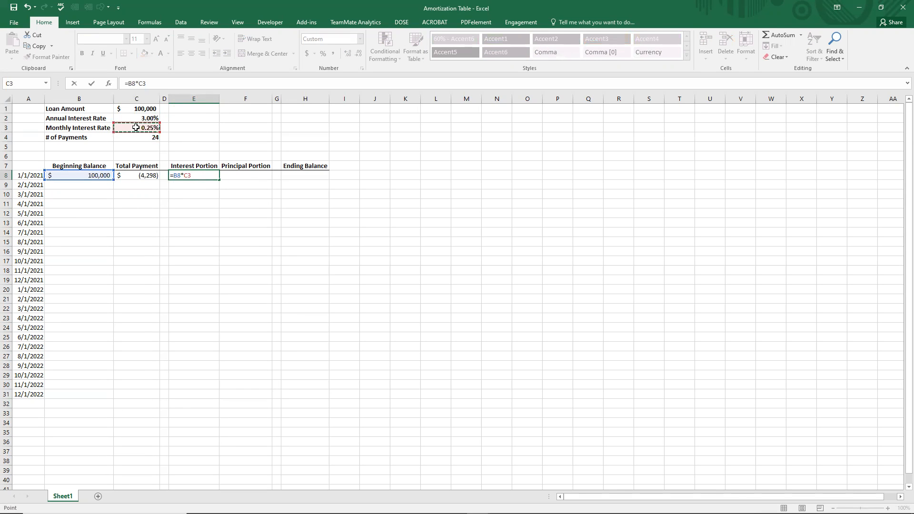
{"action": "key", "text": "F4"}
{"action": "key", "text": "ctrl+Return"}
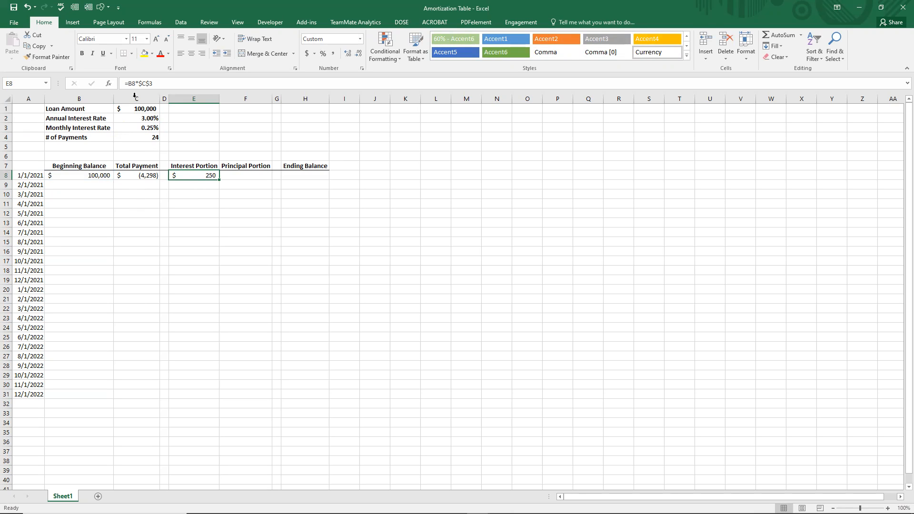
{"action": "left_click", "coordinate": [127, 81]}
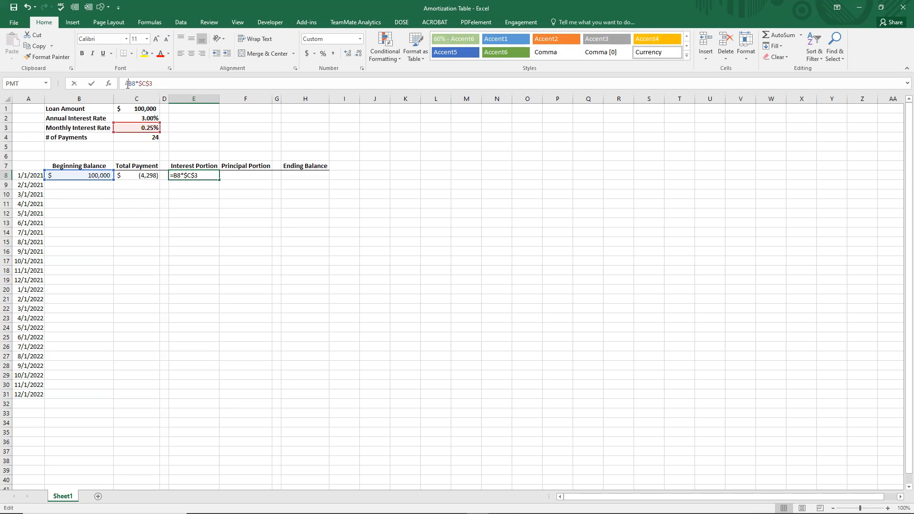
{"action": "key", "text": "Return"}
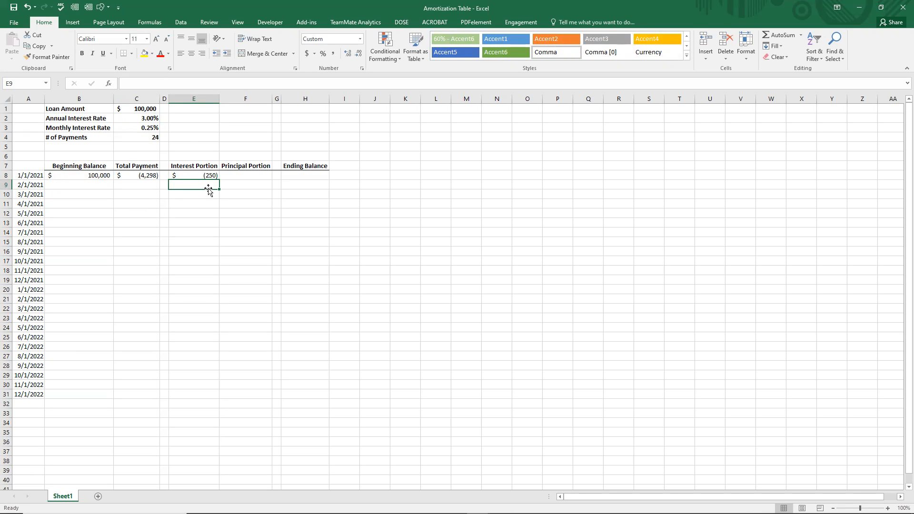
Calculate the 1/1/2021 principal portion in F8 as total payment minus interest portion, =C8-E8.
{"action": "left_click", "coordinate": [235, 178]}
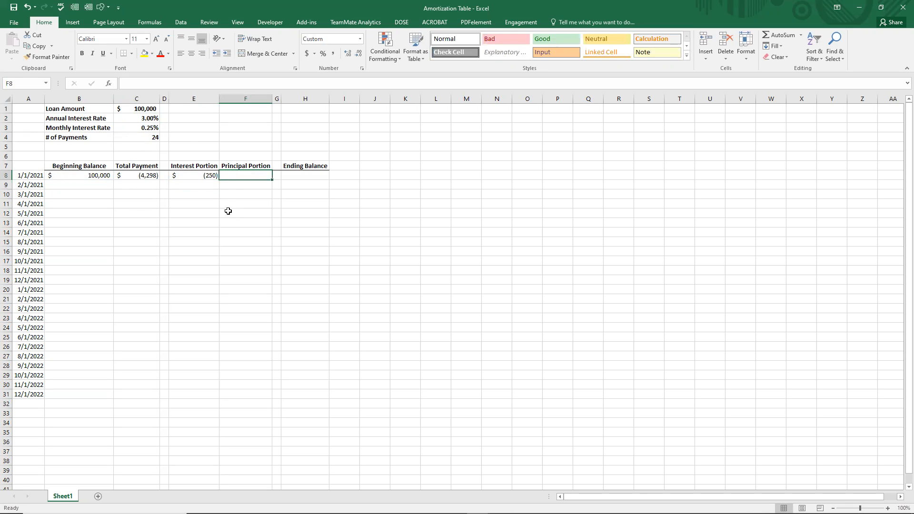
{"action": "type", "text": "="}
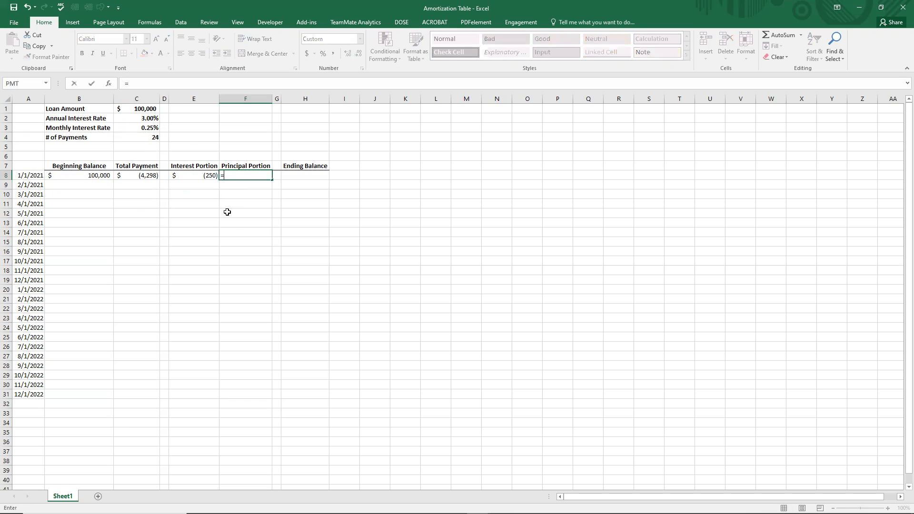
{"action": "key", "text": "Left"}
{"action": "key", "text": "Left"}
{"action": "key", "text": "Left"}
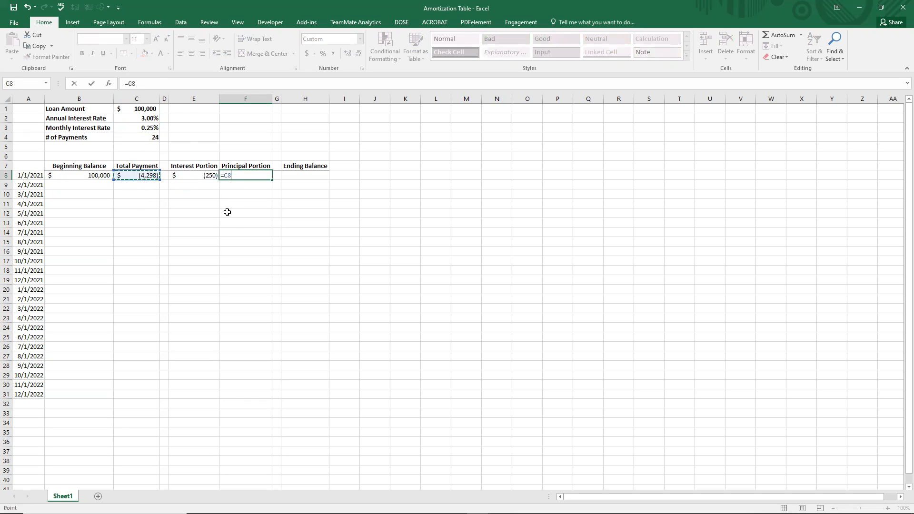
{"action": "type", "text": "-"}
{"action": "key", "text": "Left"}
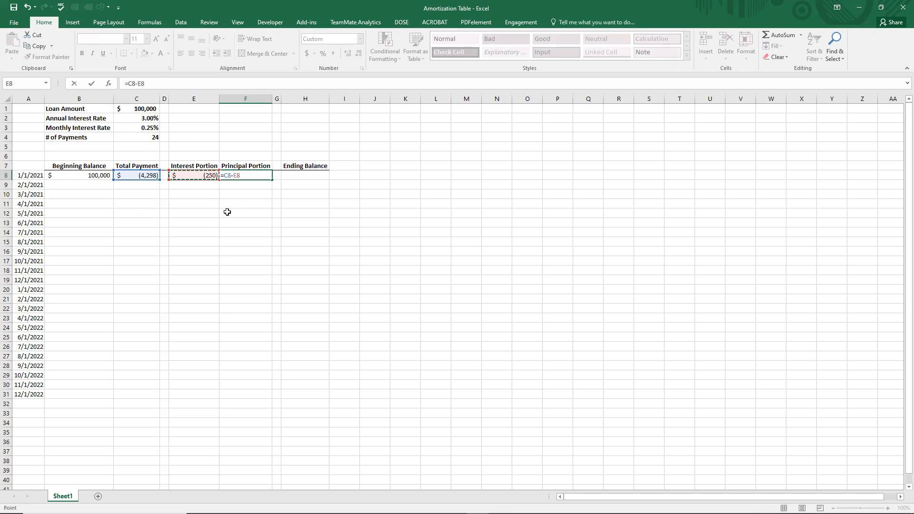
{"action": "key", "text": "Return"}
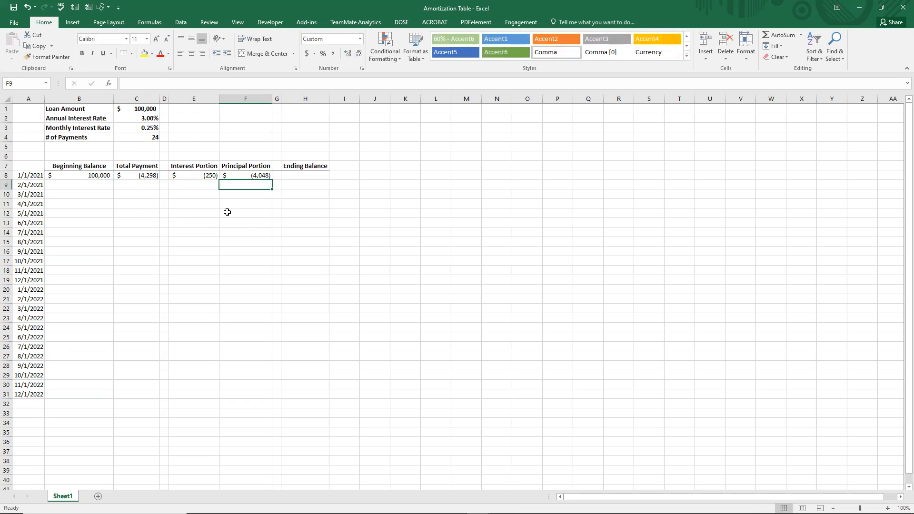
Calculate the 1/1/2021 ending balance in H8 as beginning balance plus principal portion, =B8+F8.
{"action": "key", "text": "Up"}
{"action": "key", "text": "Right"}
{"action": "key", "text": "Right"}
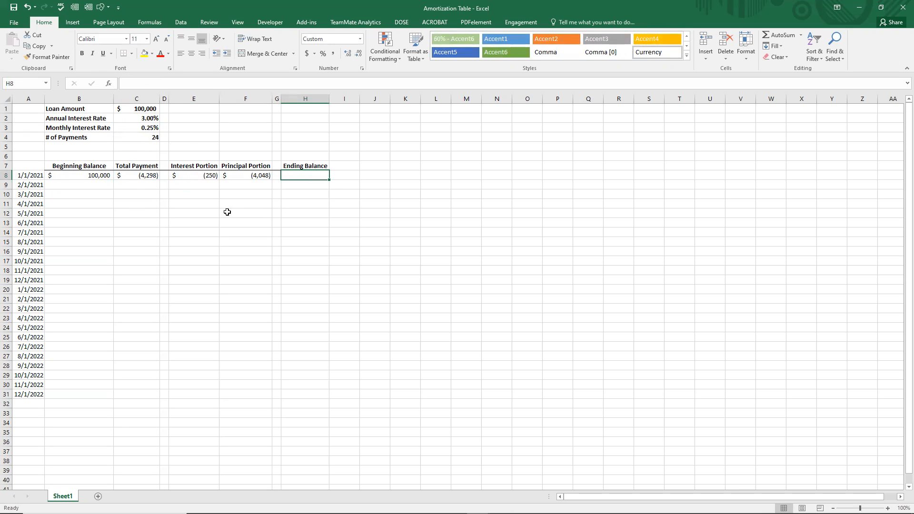
{"action": "type", "text": "="}
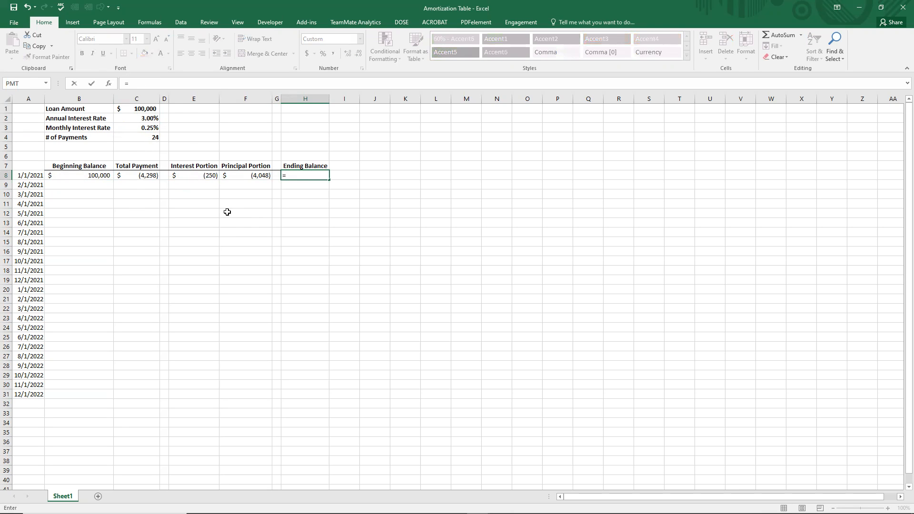
{"action": "key", "text": "Left"}
{"action": "key", "text": "Left"}
{"action": "key", "text": "Left"}
{"action": "key", "text": "Left"}
{"action": "key", "text": "Left"}
{"action": "key", "text": "Left"}
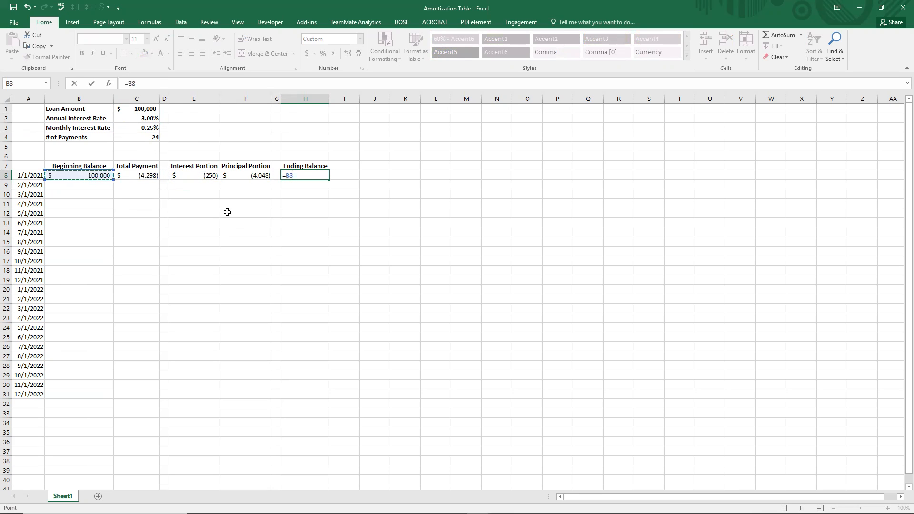
{"action": "type", "text": "+"}
{"action": "left_click", "coordinate": [242, 176]}
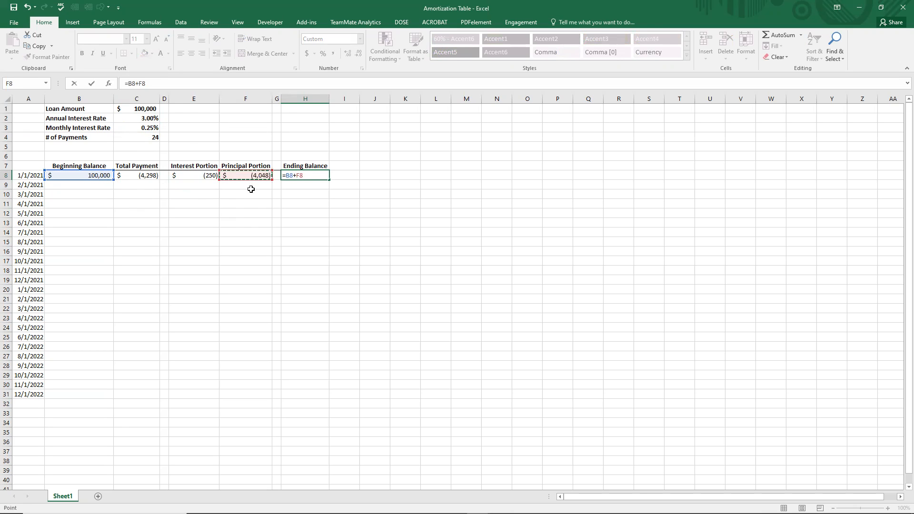
{"action": "key", "text": "Return"}
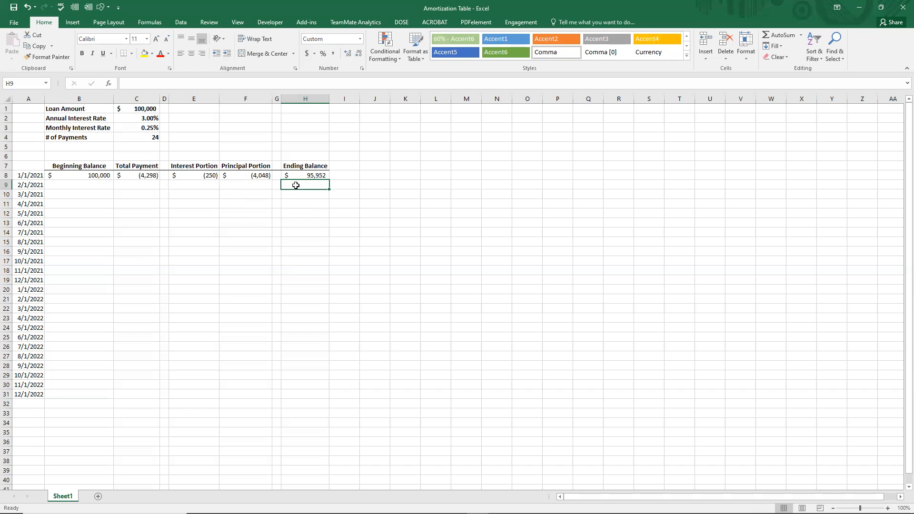
Link the 2/1/2021 beginning balance in B9 to the prior month's ending balance, =H8, and fill it down to B31.
{"action": "left_click", "coordinate": [100, 176]}
{"action": "left_click", "coordinate": [104, 182]}
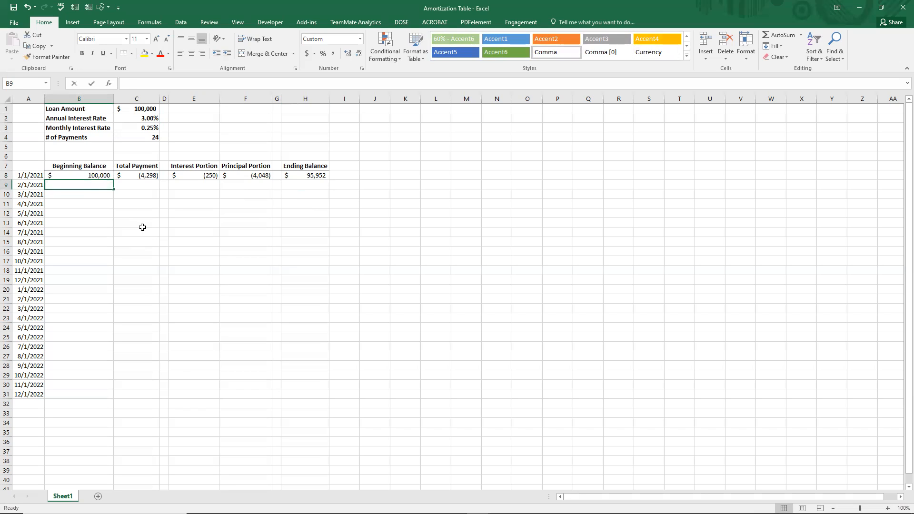
{"action": "type", "text": "="}
{"action": "key", "text": "Up"}
{"action": "key", "text": "Right"}
{"action": "key", "text": "Right"}
{"action": "key", "text": "Right"}
{"action": "key", "text": "Right"}
{"action": "key", "text": "Right"}
{"action": "key", "text": "Right"}
{"action": "key", "text": "Return"}
{"action": "left_click", "coordinate": [72, 185]}
{"action": "left_click_drag", "start_coordinate": [114, 190], "coordinate": [104, 397]}
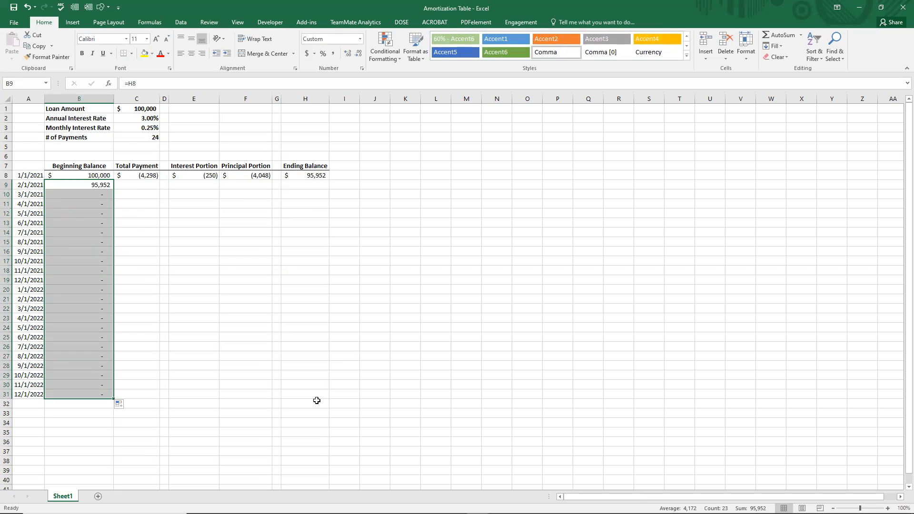
Set the 2/1/2021 total payment in C9 equal to the payment above, =C8, and fill it down to C31.
{"action": "left_click", "coordinate": [136, 185]}
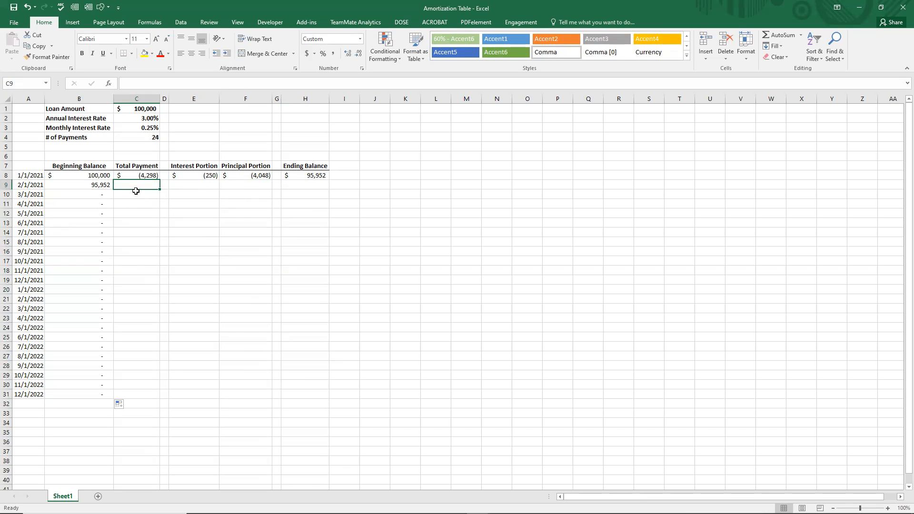
{"action": "type", "text": "="}
{"action": "key", "text": "Up"}
{"action": "key", "text": "Return"}
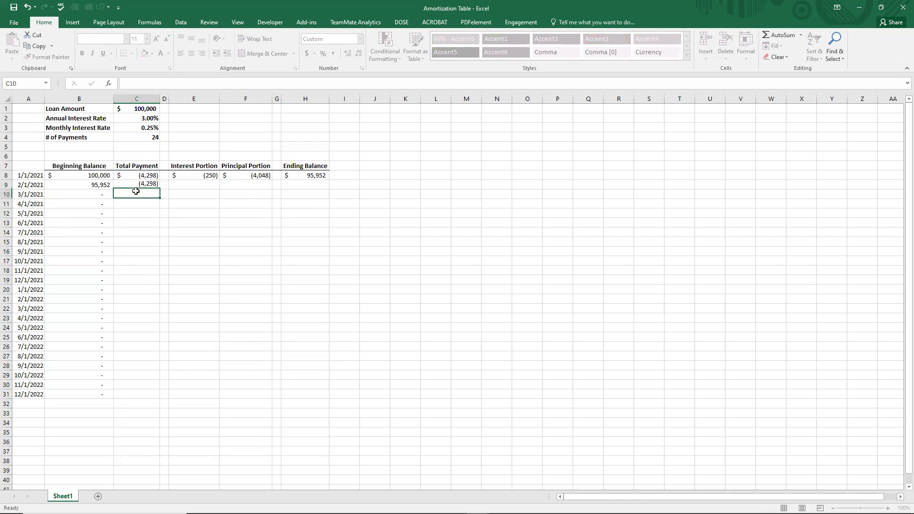
{"action": "left_click", "coordinate": [136, 185]}
{"action": "left_click_drag", "start_coordinate": [159, 189], "coordinate": [150, 396]}
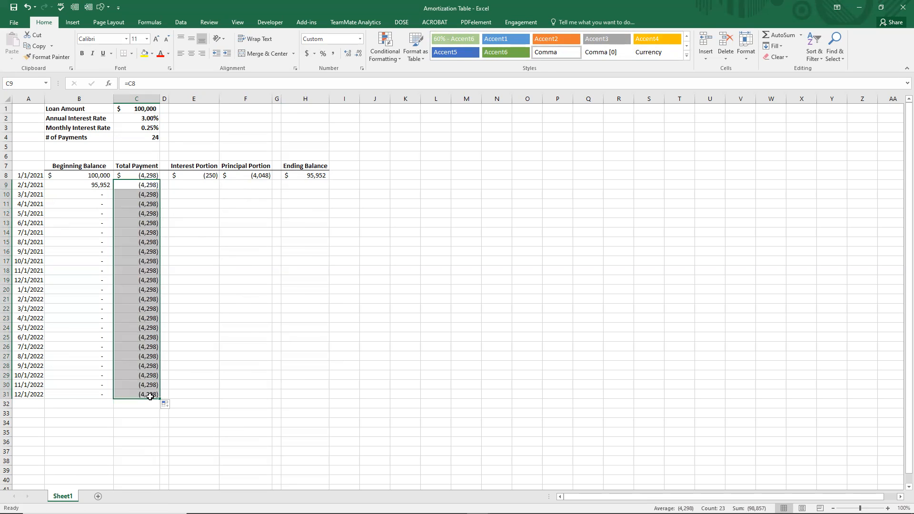
Check the references in the E8 interest portion formula and fill it down through 12/1/2022 in E31.
{"action": "left_click", "coordinate": [212, 179]}
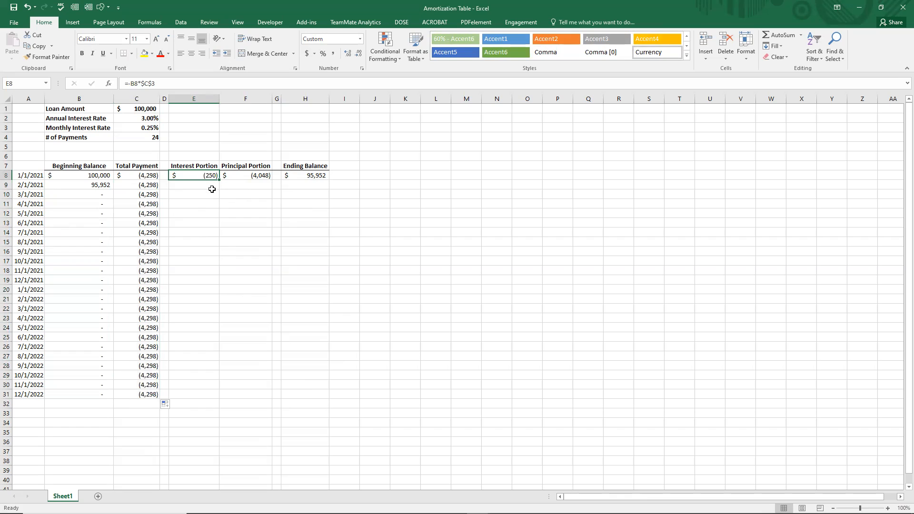
{"action": "key", "text": "F2"}
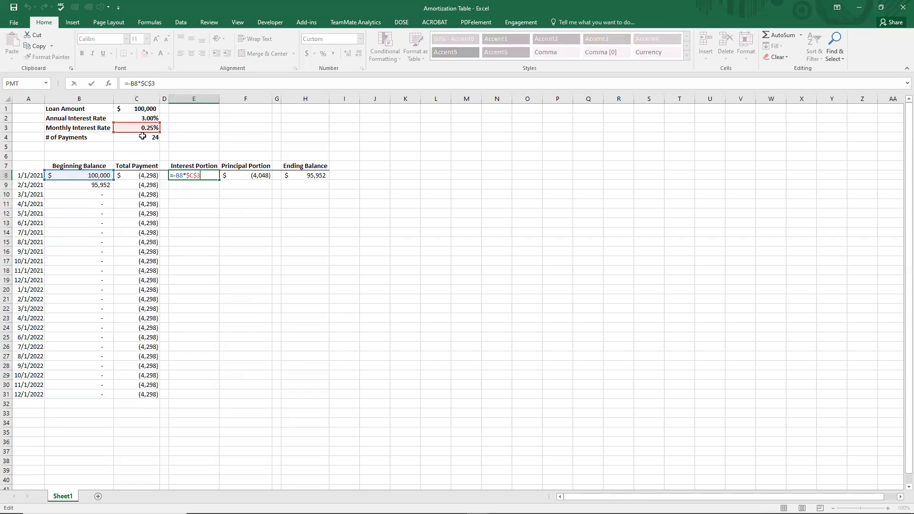
{"action": "key", "text": "ctrl+Return"}
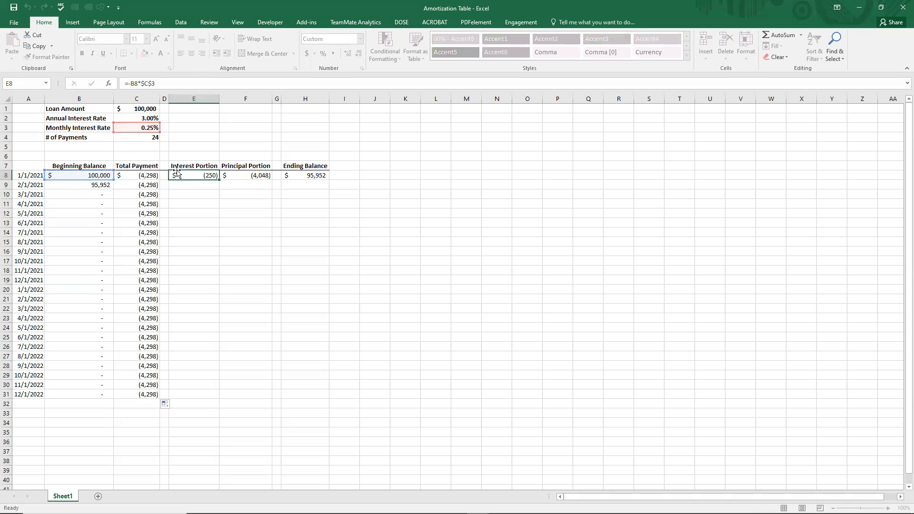
{"action": "left_click_drag", "start_coordinate": [219, 177], "coordinate": [220, 399]}
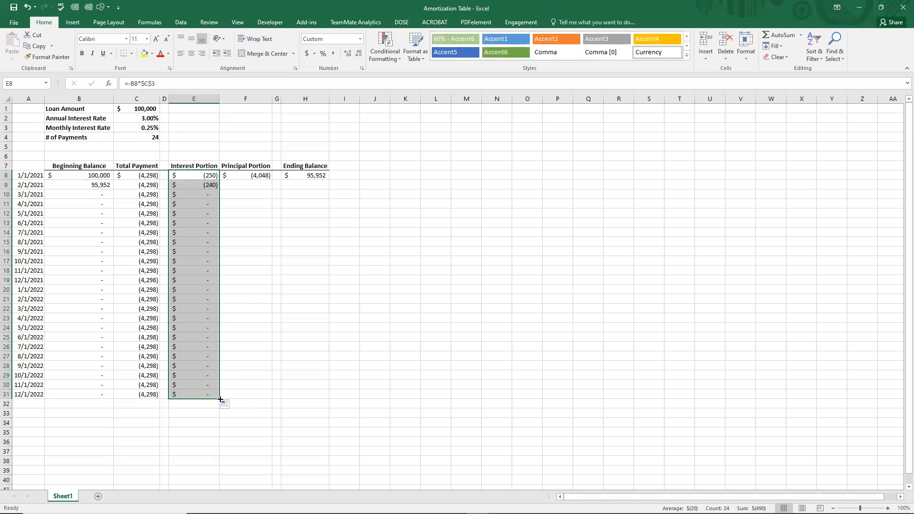
Check the F8 principal portion formula, =C8-E8, and fill it down through 12/1/2022 in F31.
{"action": "left_click", "coordinate": [263, 177]}
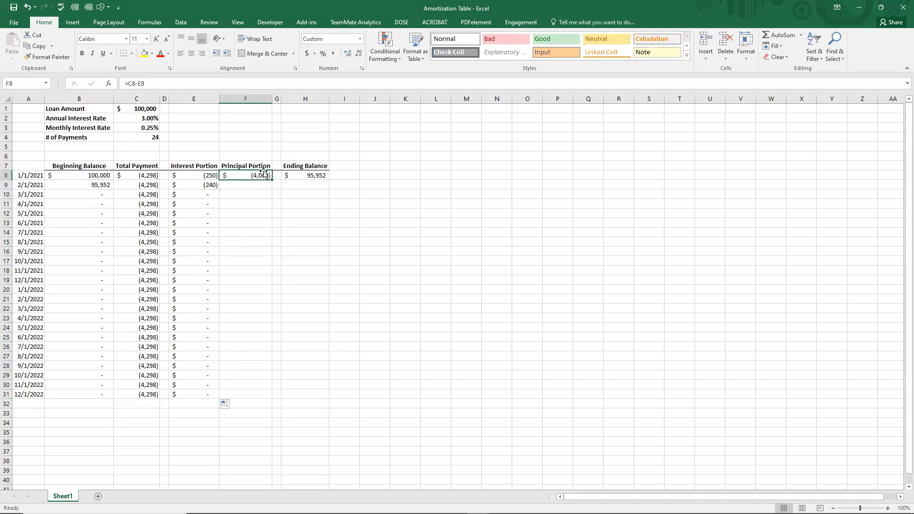
{"action": "key", "text": "F2"}
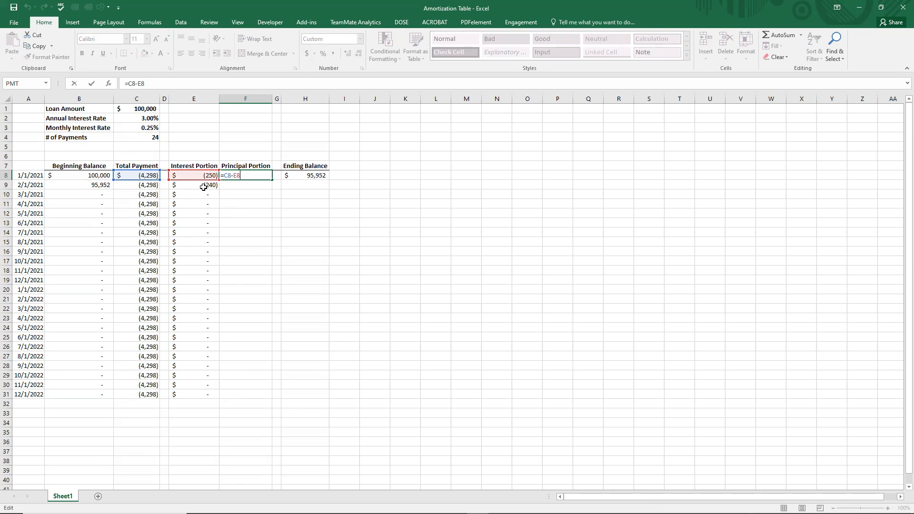
{"action": "key", "text": "ctrl+Return"}
{"action": "left_click_drag", "start_coordinate": [273, 182], "coordinate": [278, 399]}
Check the H8 ending balance formula, =B8+F8, and fill it down through 12/1/2022 in H31.
{"action": "left_click", "coordinate": [321, 177]}
{"action": "type", "text": "=B8+F8"}
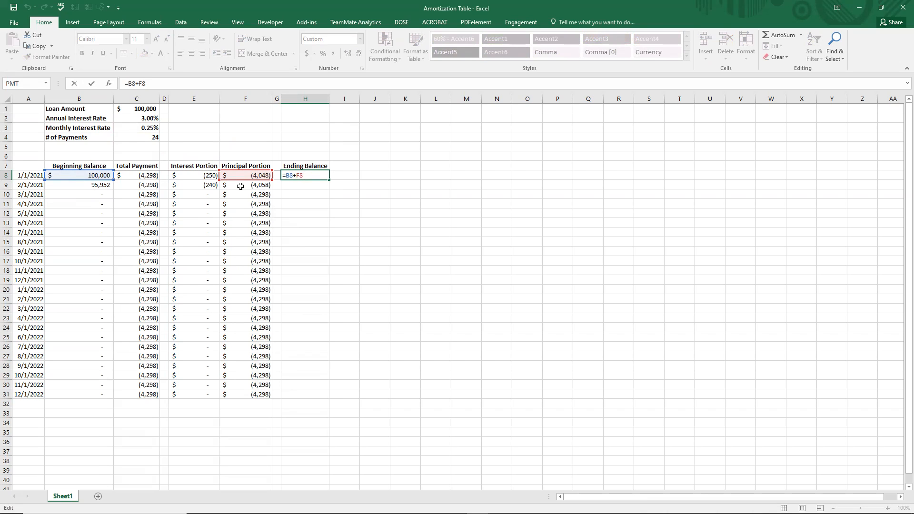
{"action": "key", "text": "ctrl+Return"}
{"action": "left_click_drag", "start_coordinate": [329, 180], "coordinate": [326, 397]}
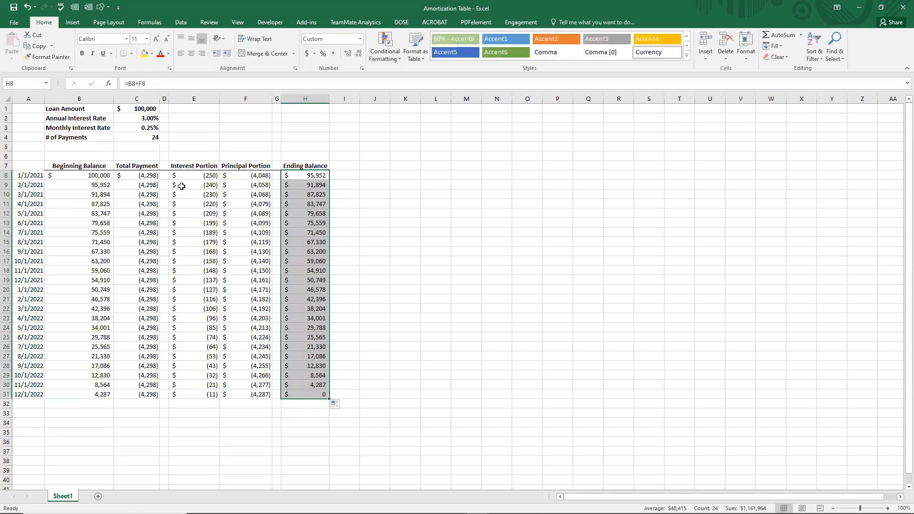
Apply the Comma style to E9:I32 to remove dollar signs from the interest, principal and ending balance rows below 1/1/2021.
{"action": "left_click_drag", "start_coordinate": [182, 187], "coordinate": [336, 408]}
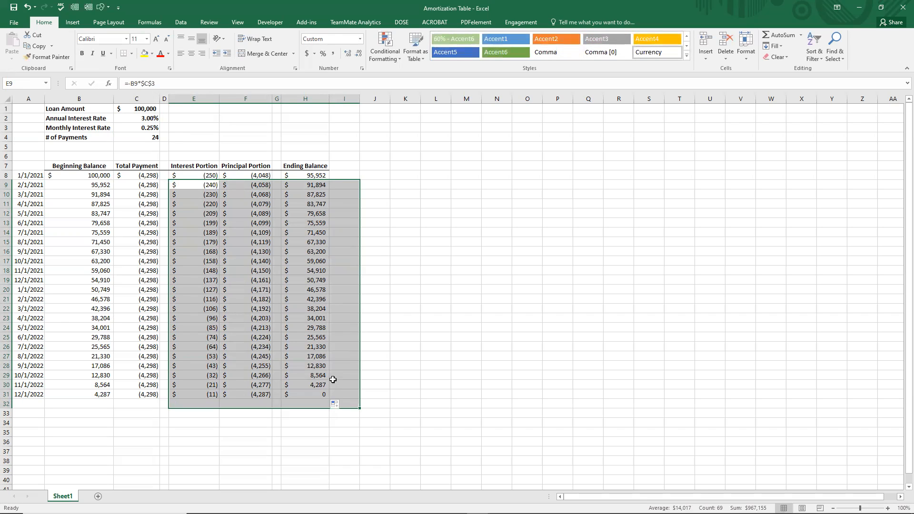
{"action": "key", "text": "alt+h"}
{"action": "key", "text": "k"}
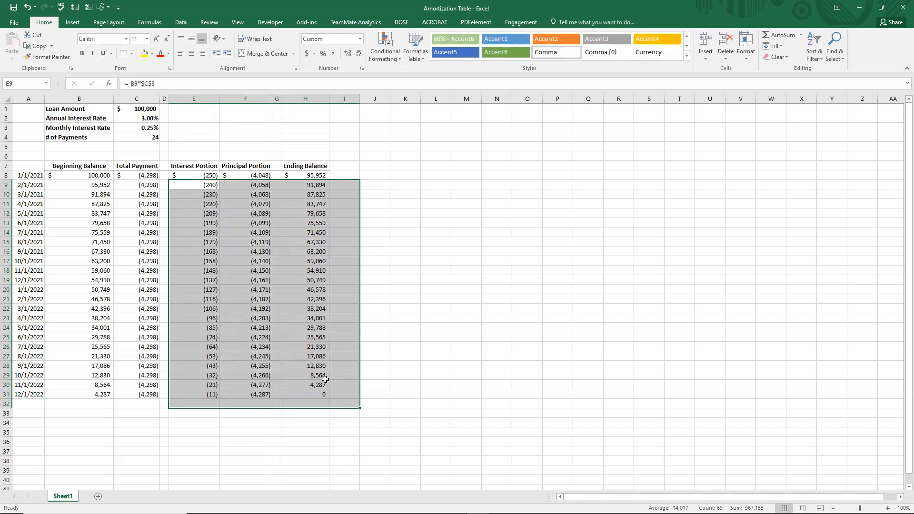
{"action": "left_click", "coordinate": [379, 338]}
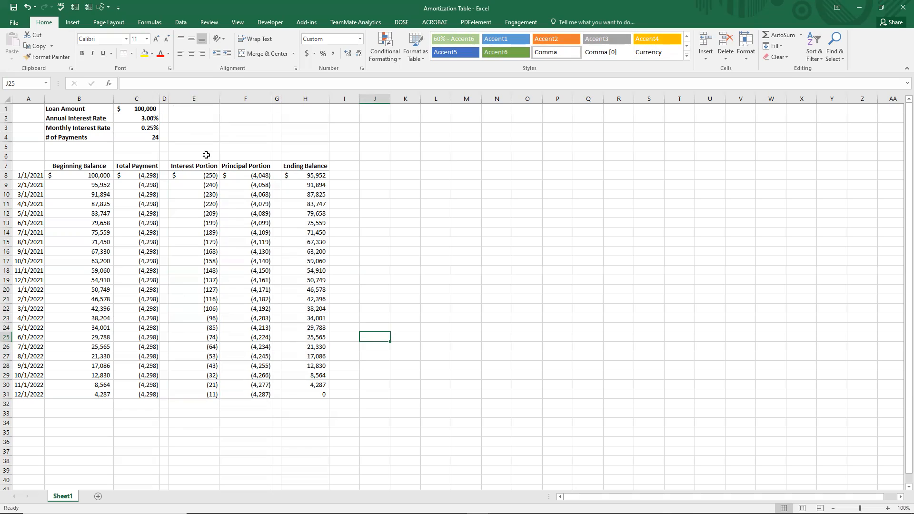
Examine the 12/1/2022 ending balance in H31 and the interest and principal portion columns.
{"action": "left_click", "coordinate": [295, 394]}
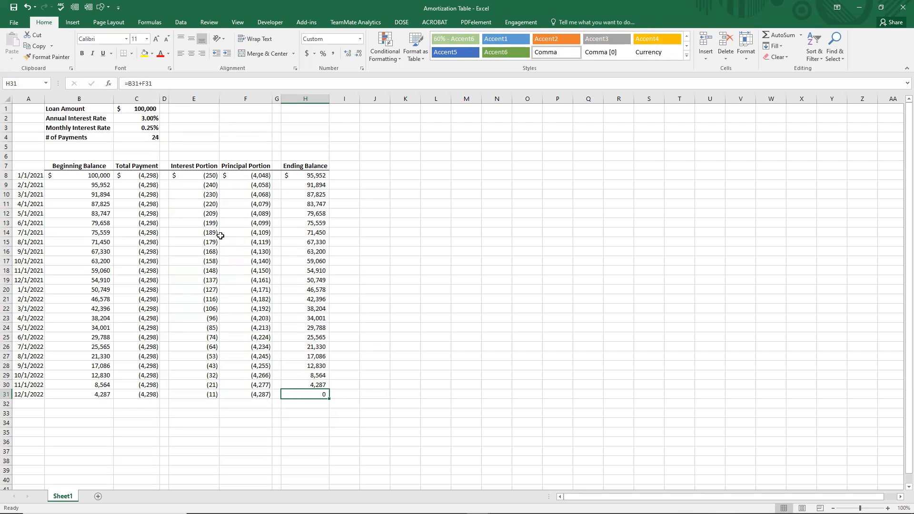
{"action": "left_click", "coordinate": [204, 99]}
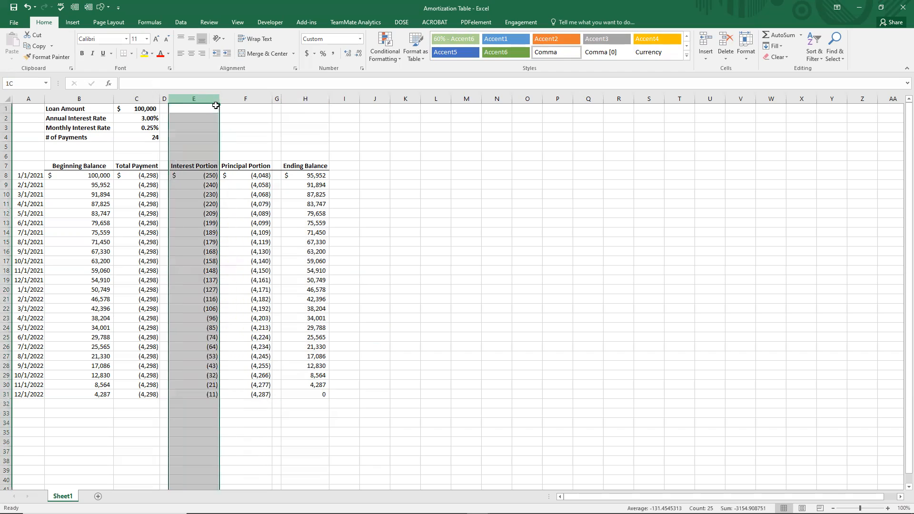
{"action": "key", "text": "shift+Right"}
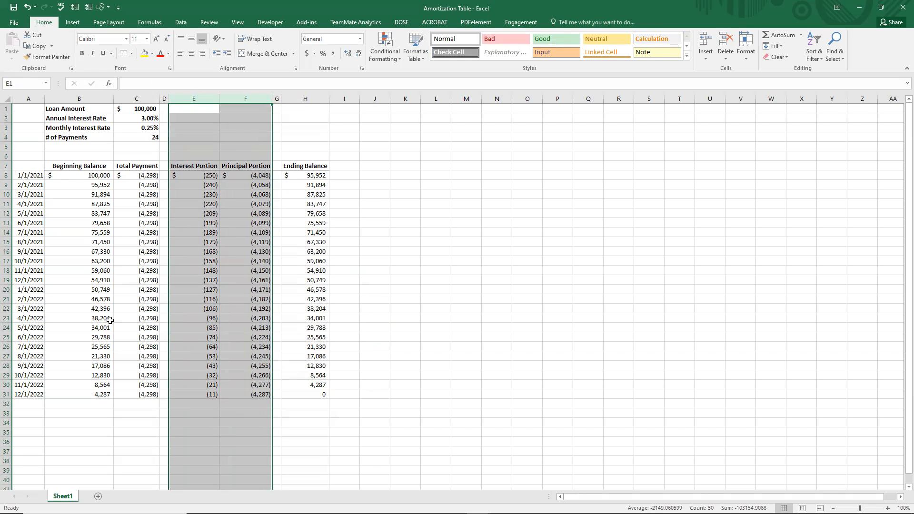
{"action": "left_click", "coordinate": [290, 392]}
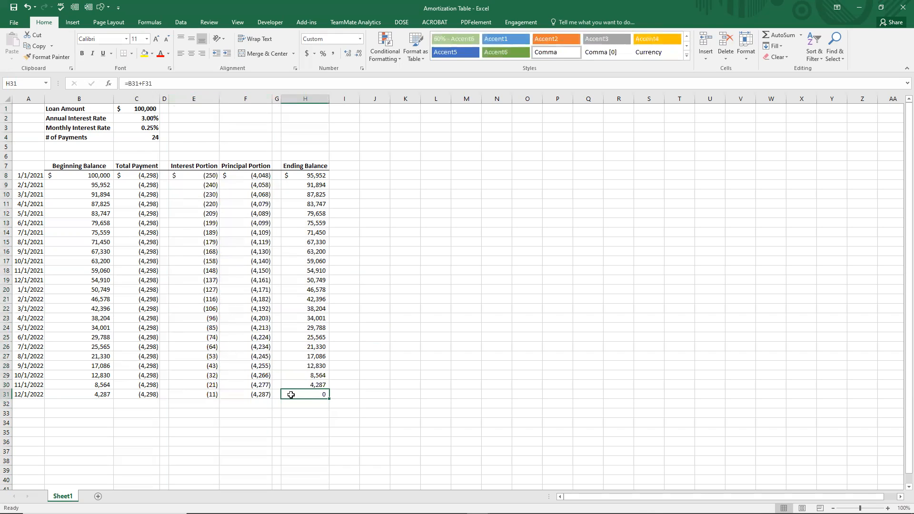